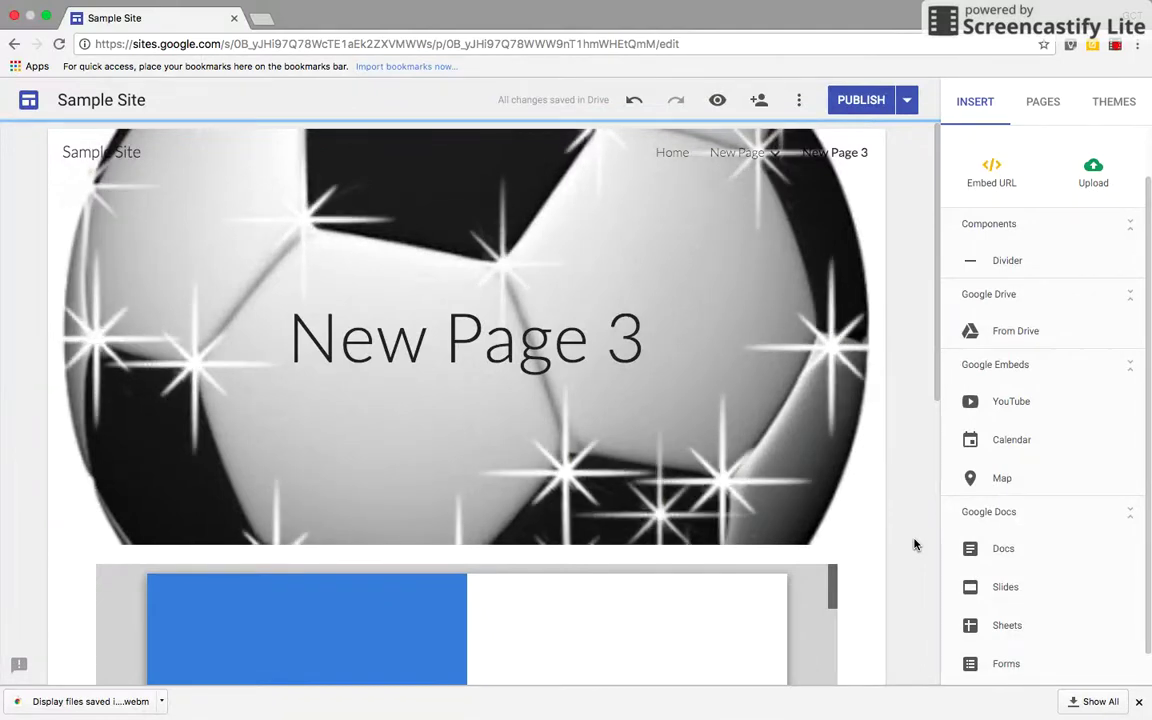
Dismiss the downloads notice and unpublish Sample Site from the Publish menu.
{"action": "left_click", "coordinate": [1137, 704]}
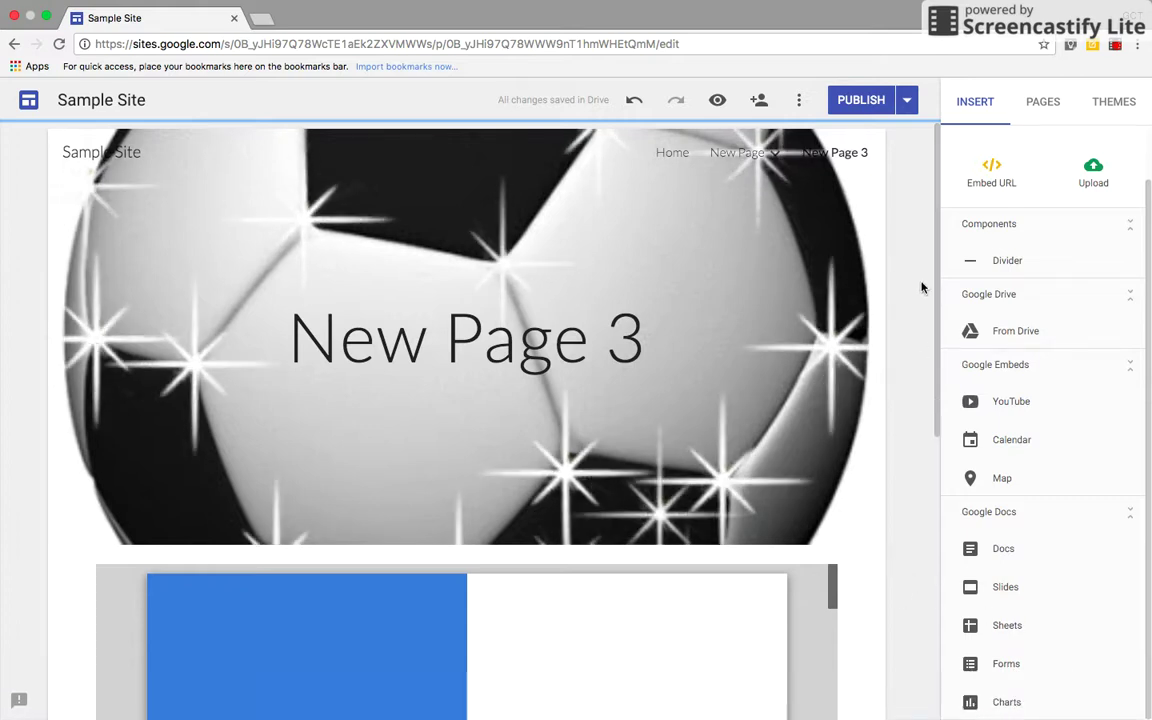
{"action": "mouse_move", "coordinate": [906, 100]}
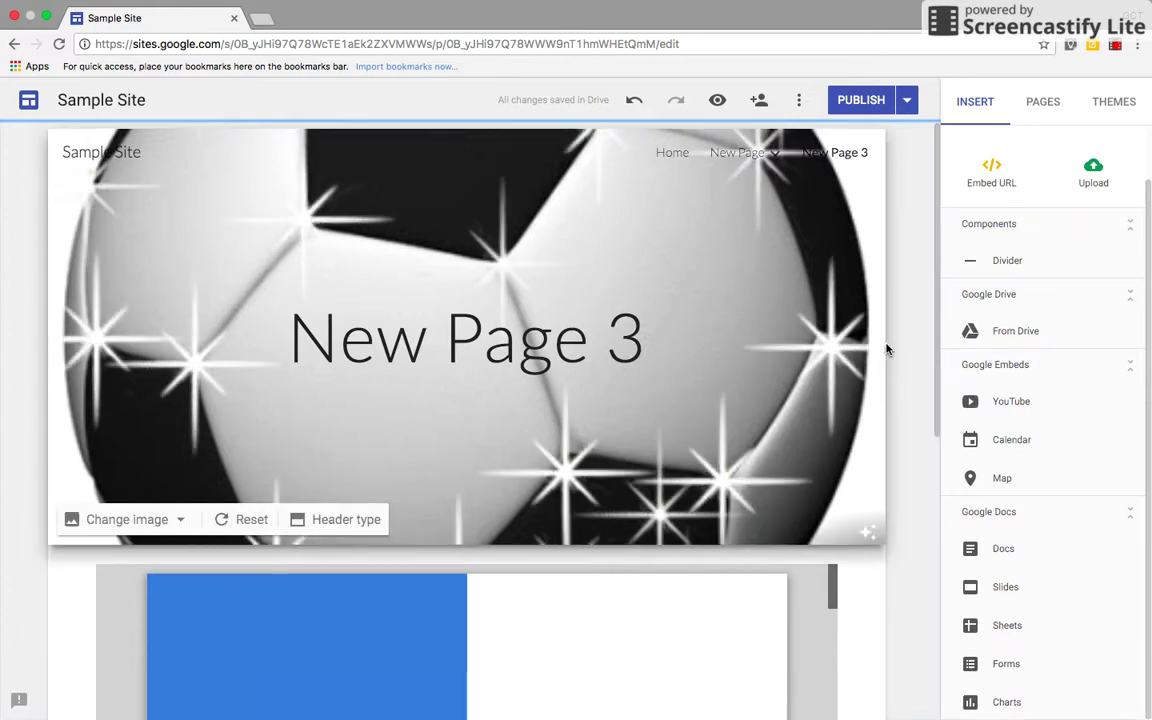
{"action": "left_click", "coordinate": [905, 115]}
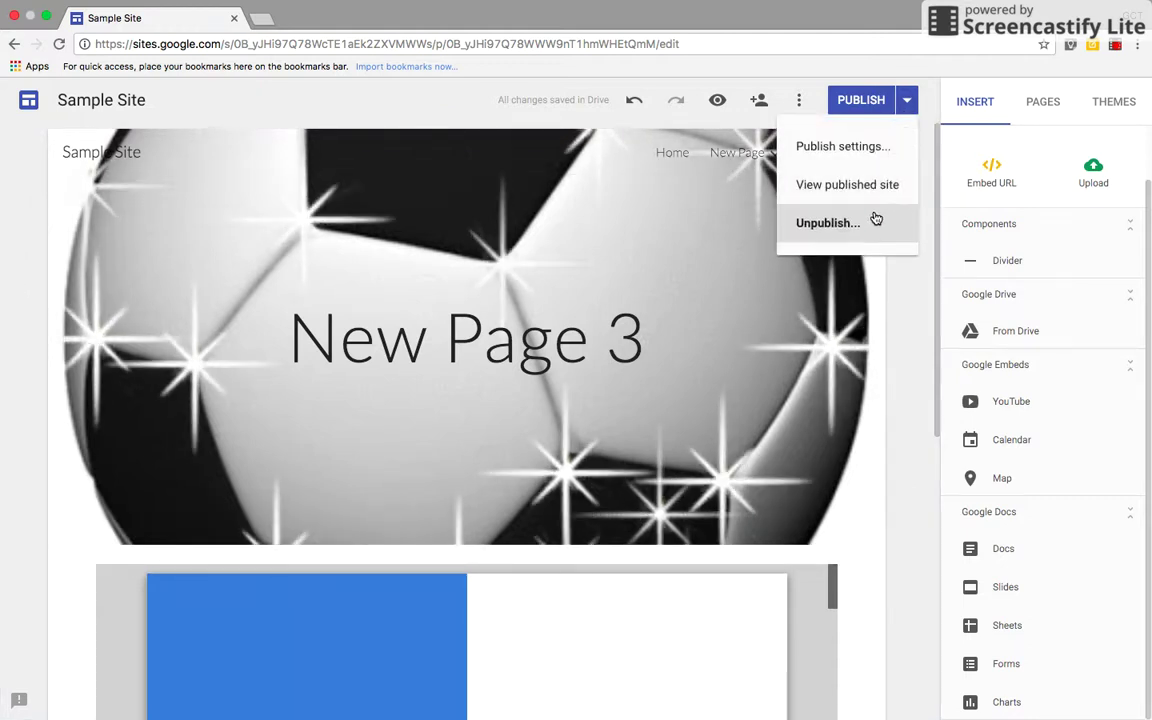
{"action": "left_click", "coordinate": [845, 222]}
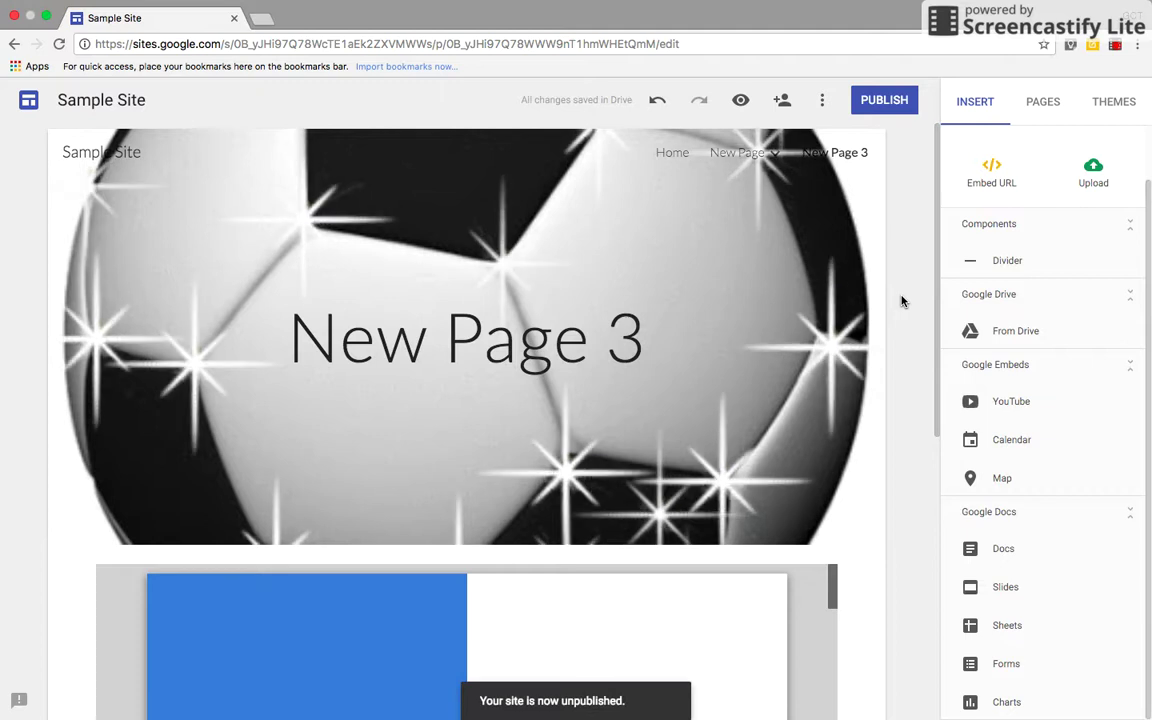
{"action": "scroll", "coordinate": [548, 505], "scroll_direction": "down", "scroll_amount": 3}
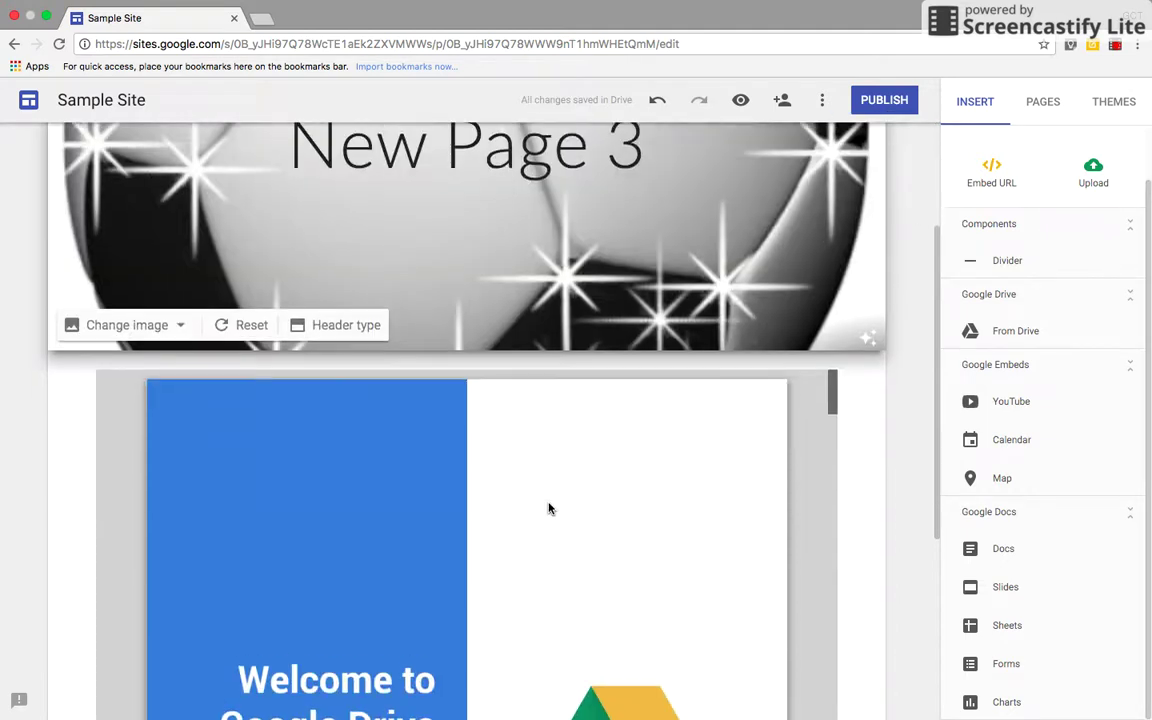
{"action": "scroll", "coordinate": [548, 509], "scroll_direction": "up", "scroll_amount": 3}
In the publish dialog, set site location to 'samplesite' and visibility to anyone on the web.
{"action": "left_click", "coordinate": [872, 101]}
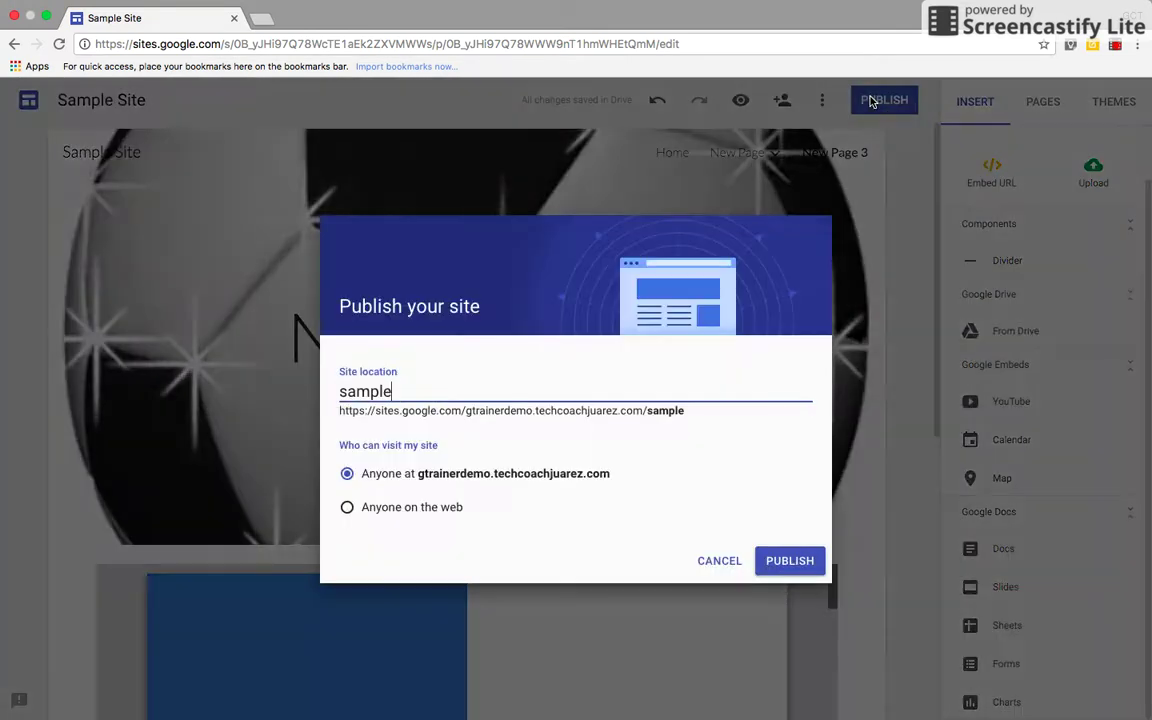
{"action": "left_click_drag", "start_coordinate": [392, 391], "coordinate": [302, 390]}
{"action": "key", "text": "BackSpace"}
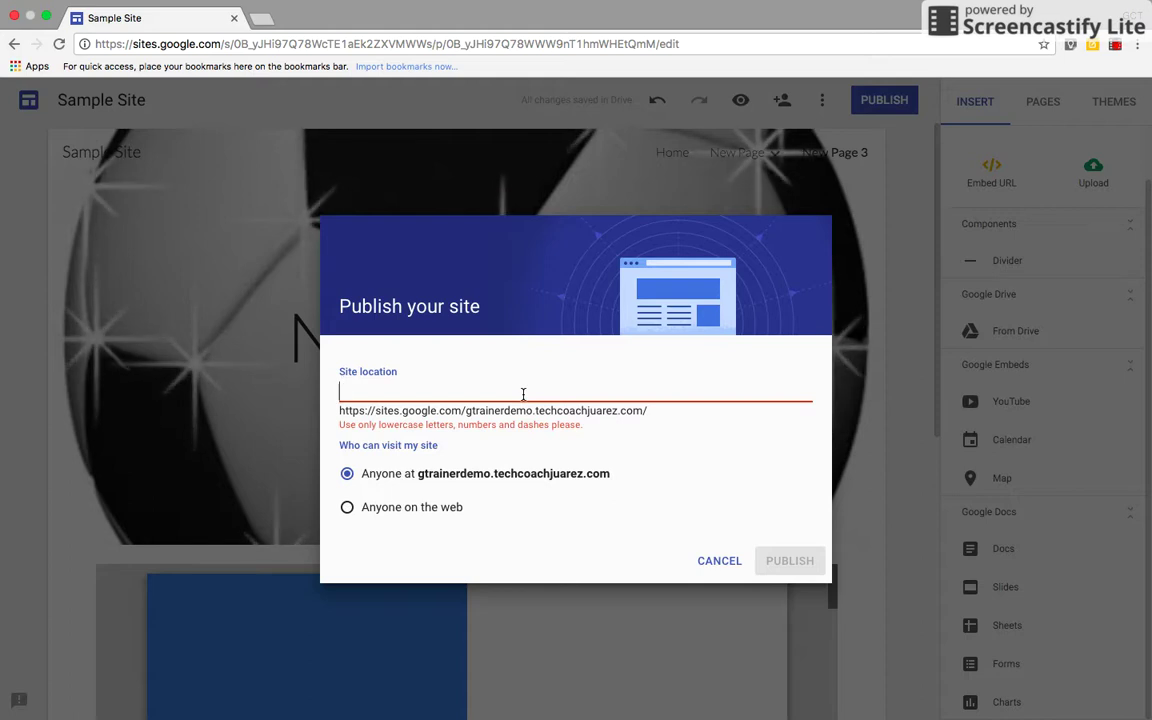
{"action": "type", "text": "sampl"}
{"action": "key", "text": "BackSpace"}
{"action": "key", "text": "BackSpace"}
{"action": "key", "text": "BackSpace"}
{"action": "type", "text": "a"}
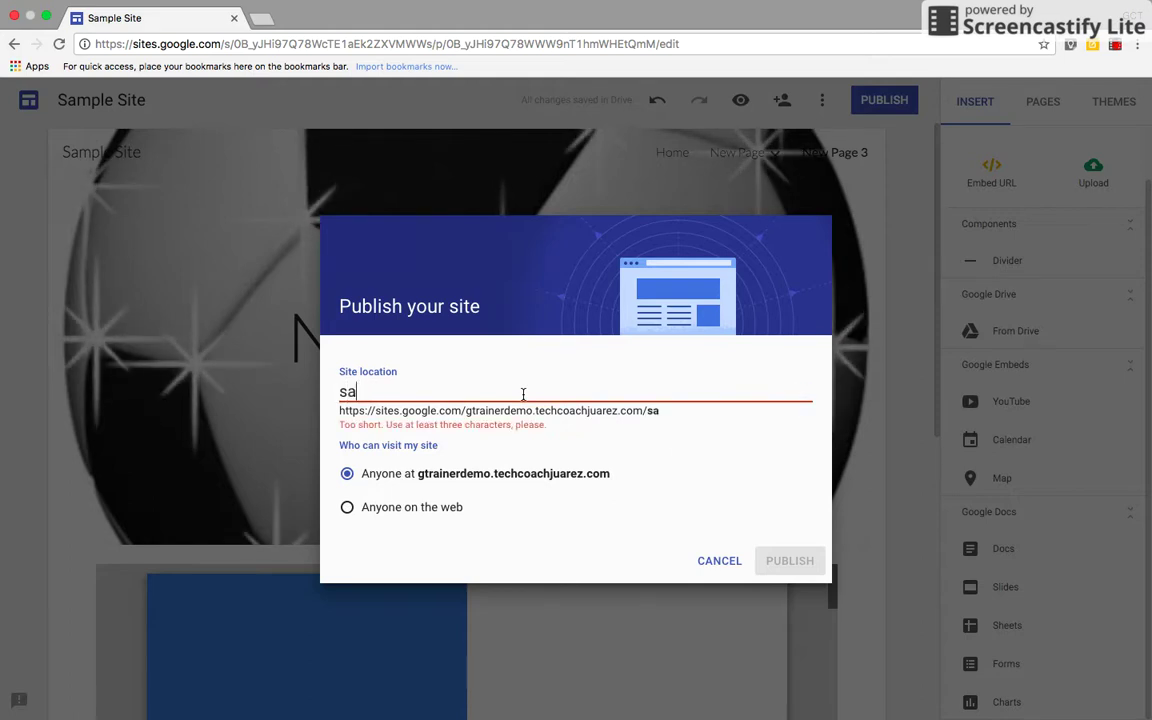
{"action": "type", "text": "mplesite"}
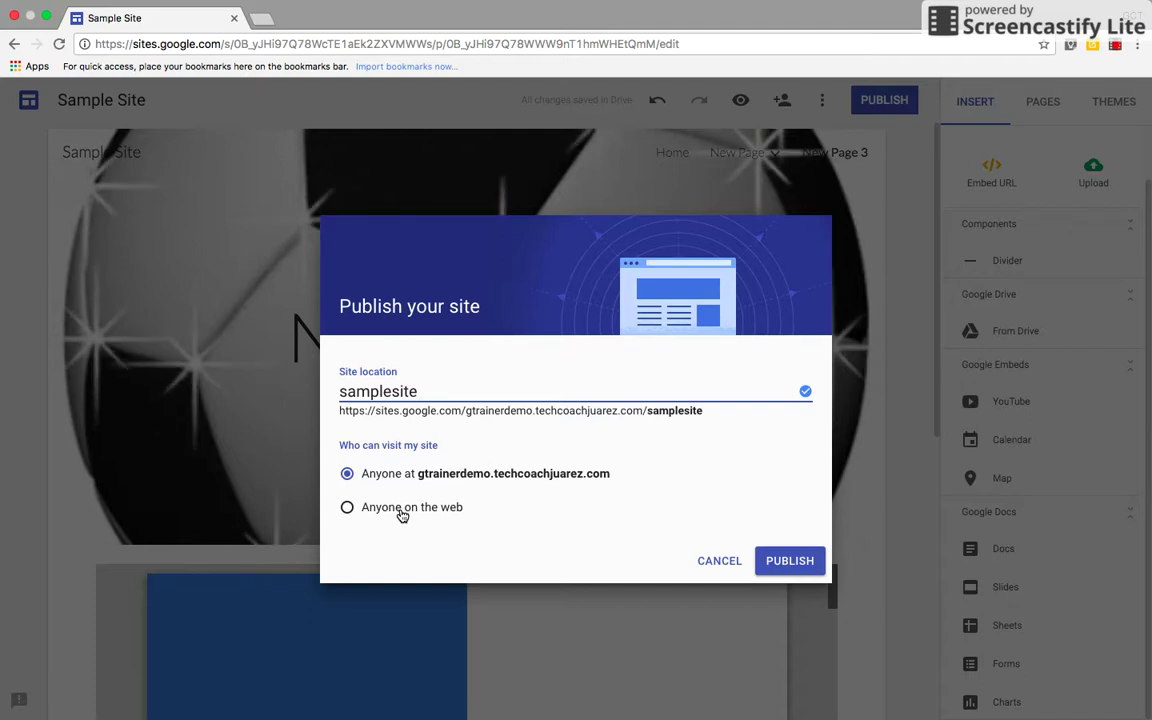
{"action": "left_click", "coordinate": [402, 515]}
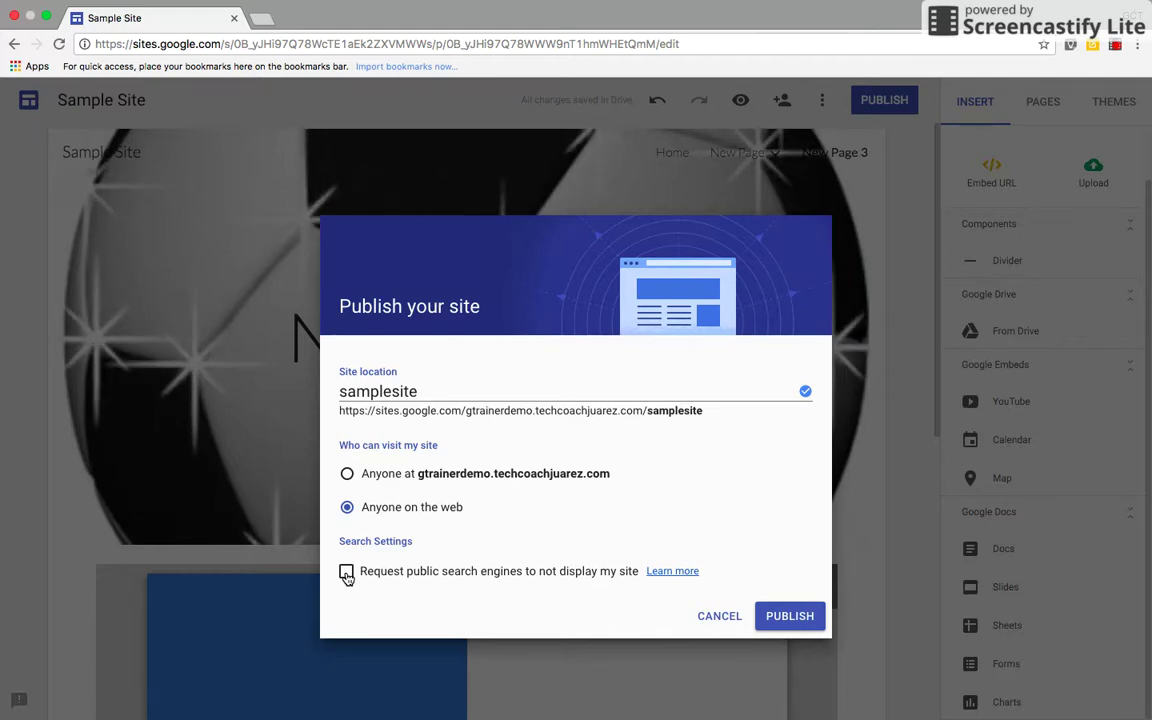
Ask search engines not to list the site, then publish it at samplesite.
{"action": "left_click", "coordinate": [346, 574]}
{"action": "left_click", "coordinate": [346, 574]}
{"action": "left_click", "coordinate": [346, 574]}
{"action": "left_click", "coordinate": [792, 616]}
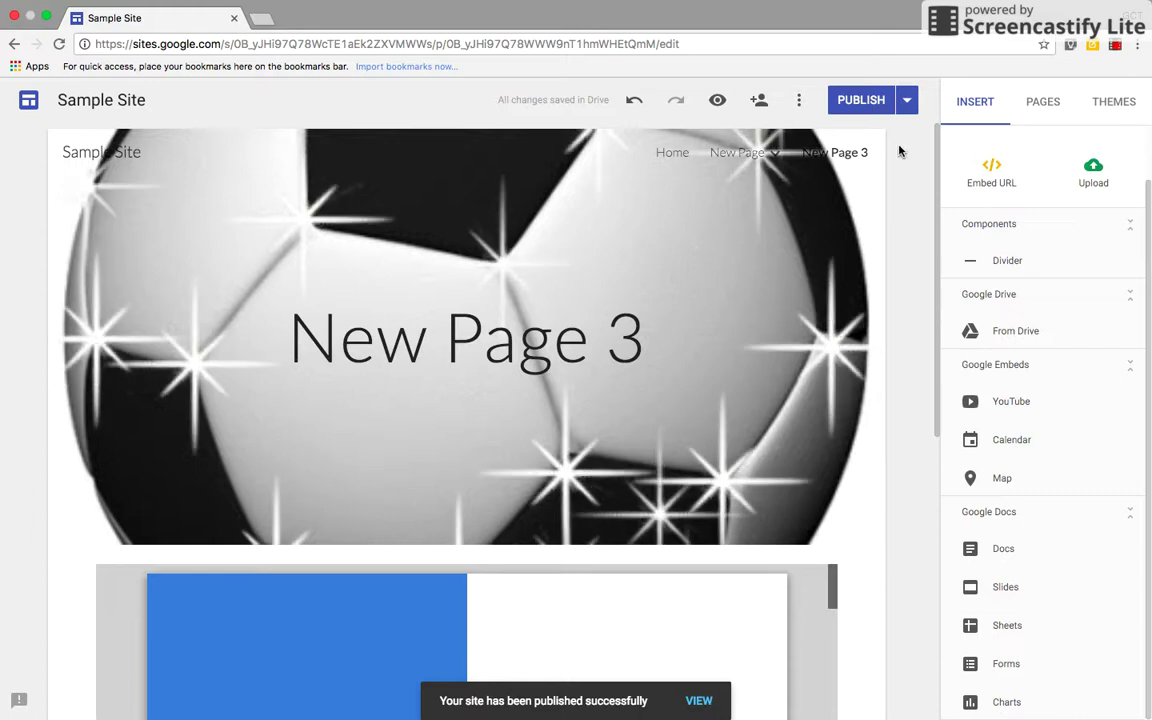
{"action": "left_click", "coordinate": [906, 104]}
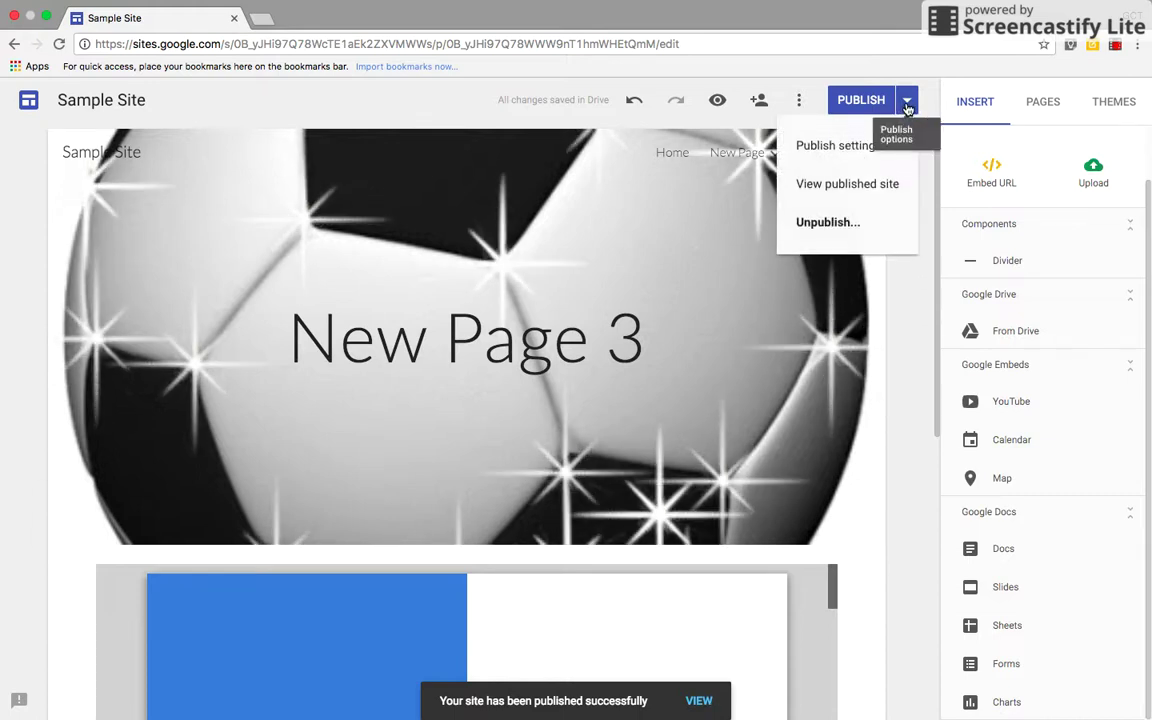
{"action": "left_click", "coordinate": [860, 186]}
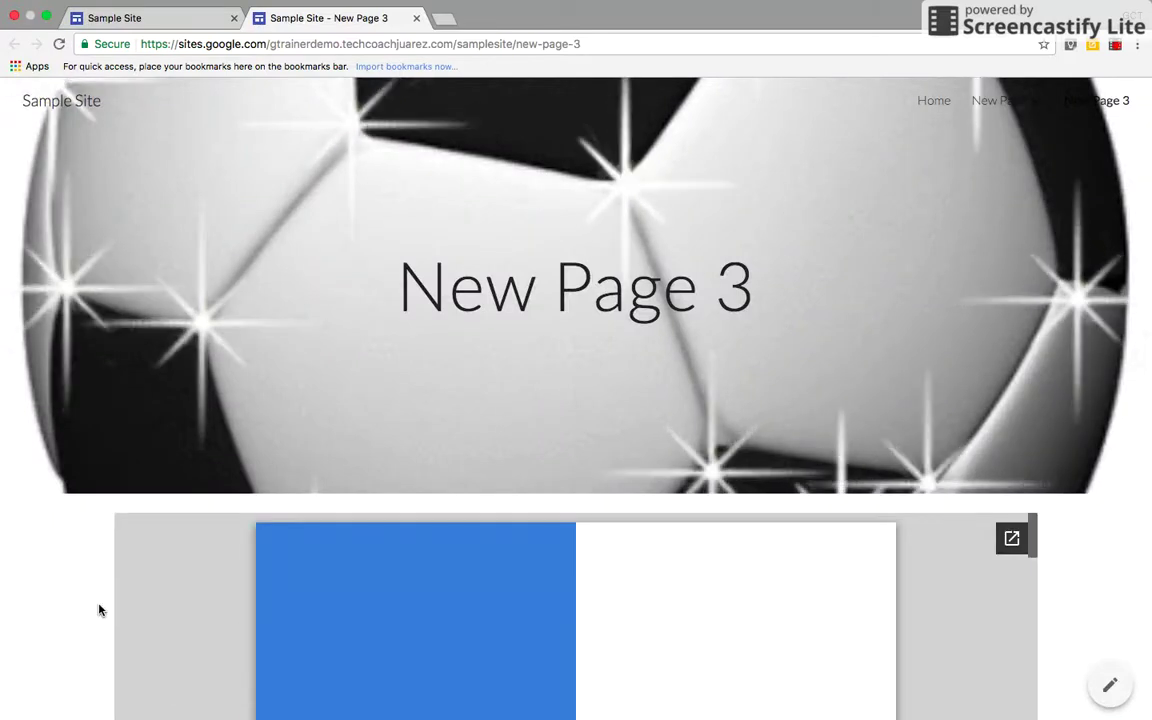
{"action": "scroll", "coordinate": [99, 610], "scroll_direction": "down", "scroll_amount": 3}
{"action": "scroll", "coordinate": [99, 610], "scroll_direction": "up", "scroll_amount": 2}
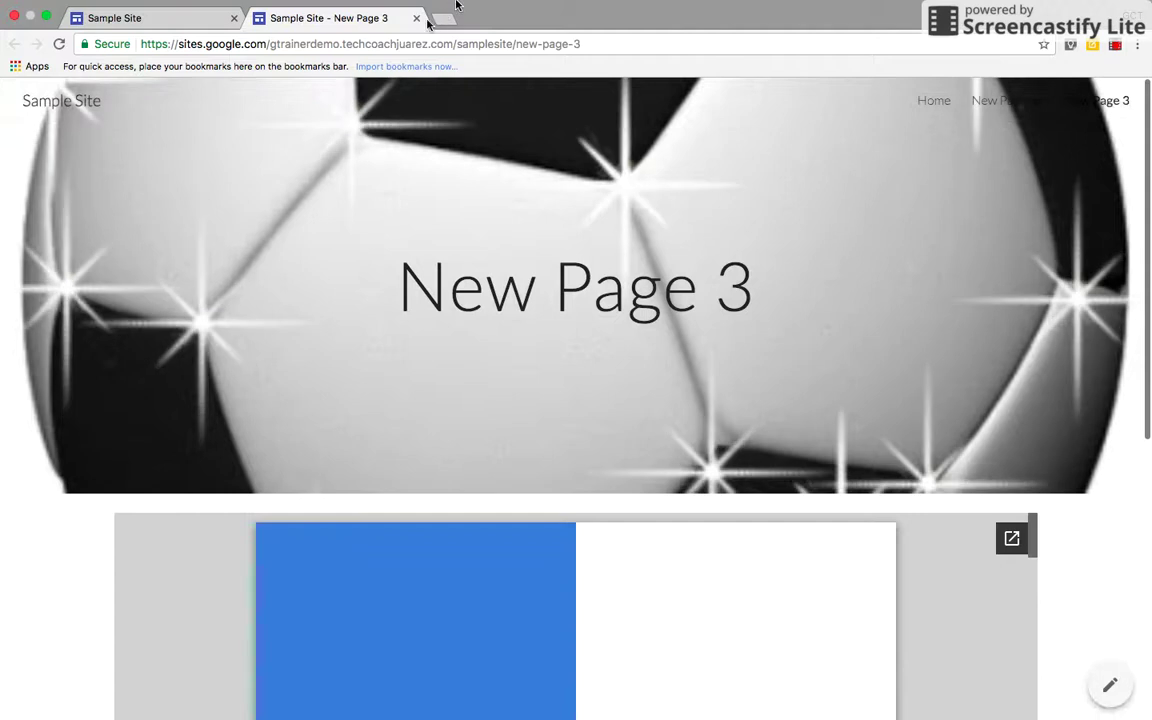
{"action": "left_click", "coordinate": [416, 35]}
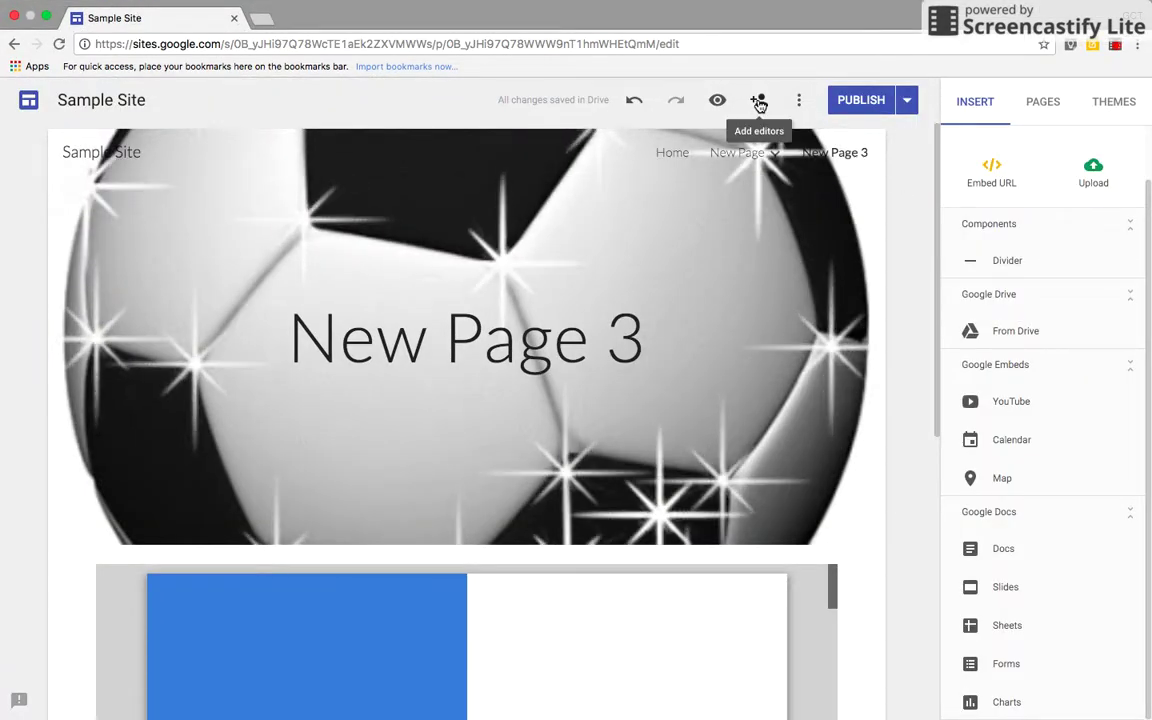
Invite the person suggested for 'ro' as a site editor and confirm the invitation.
{"action": "left_click", "coordinate": [760, 102]}
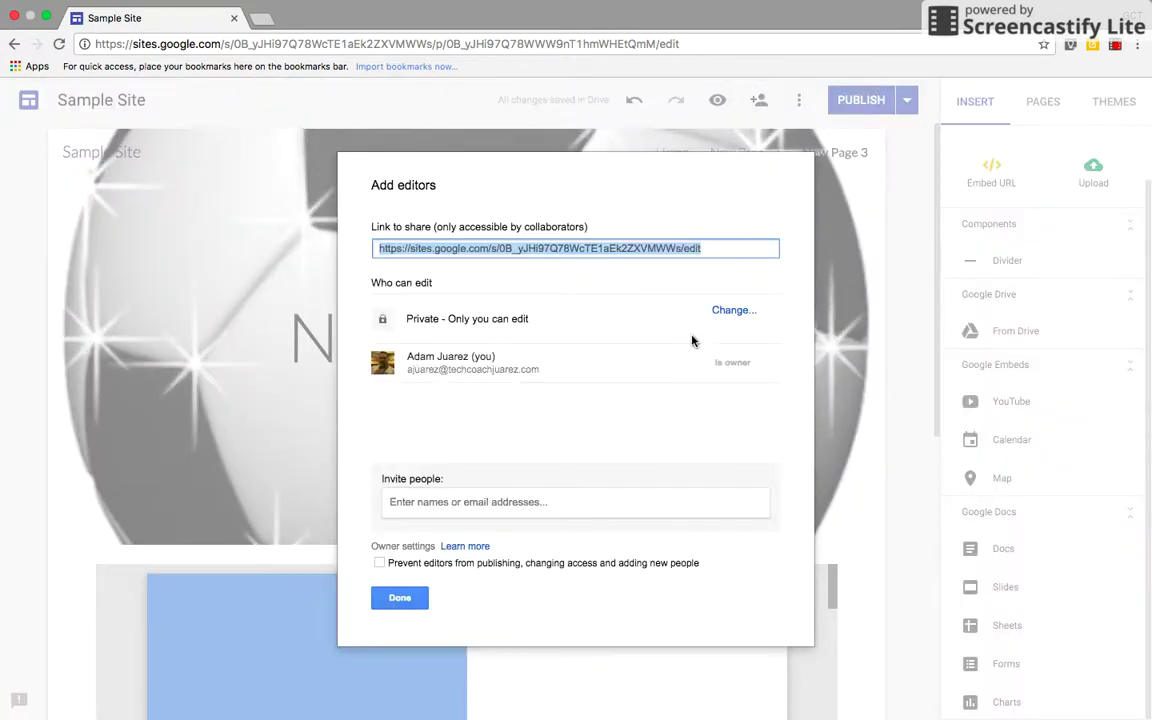
{"action": "left_click", "coordinate": [460, 504]}
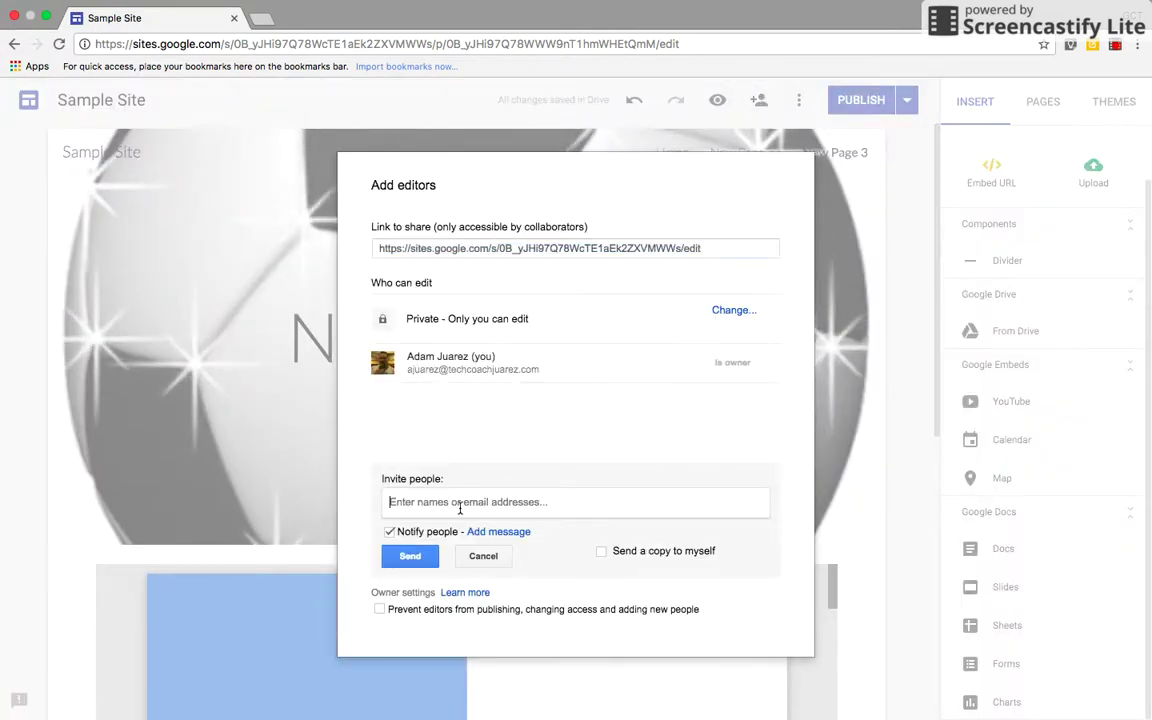
{"action": "type", "text": "ro"}
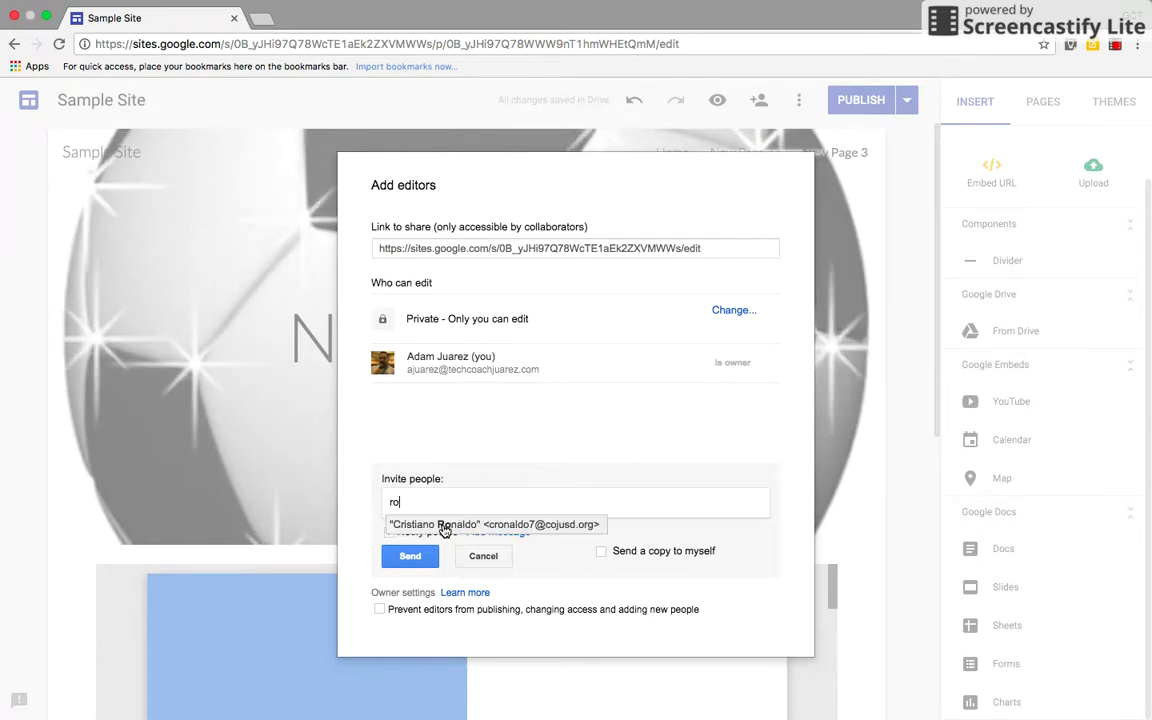
{"action": "left_click", "coordinate": [444, 525]}
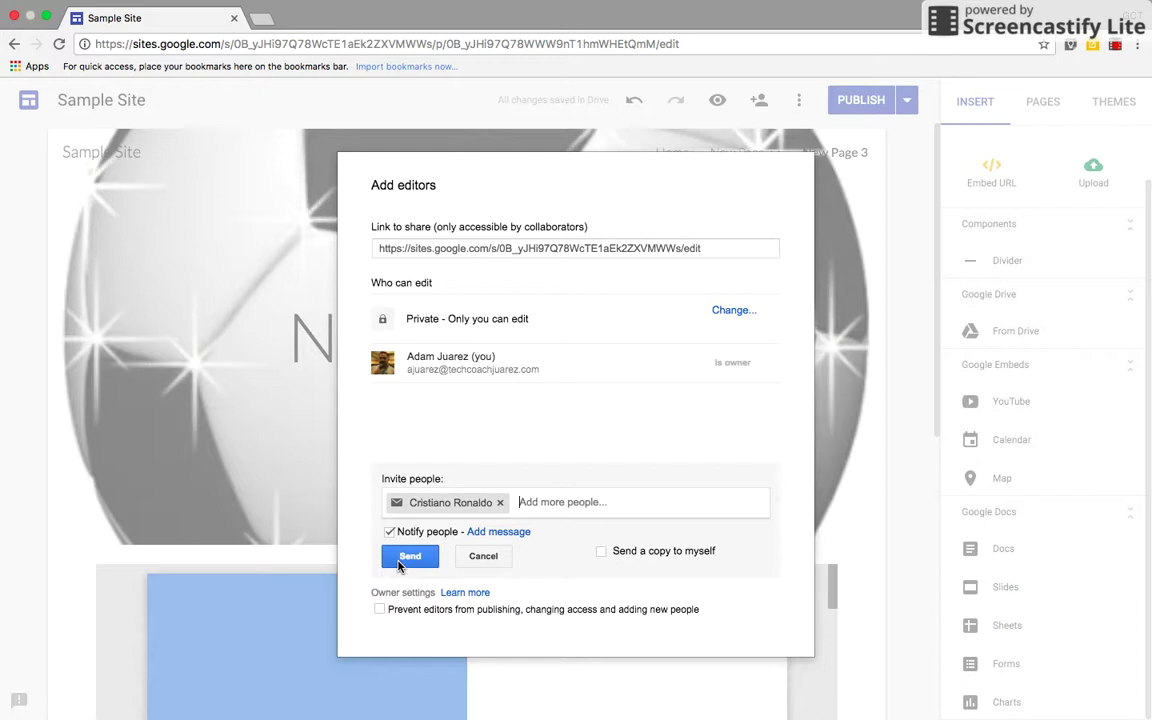
{"action": "left_click", "coordinate": [405, 556]}
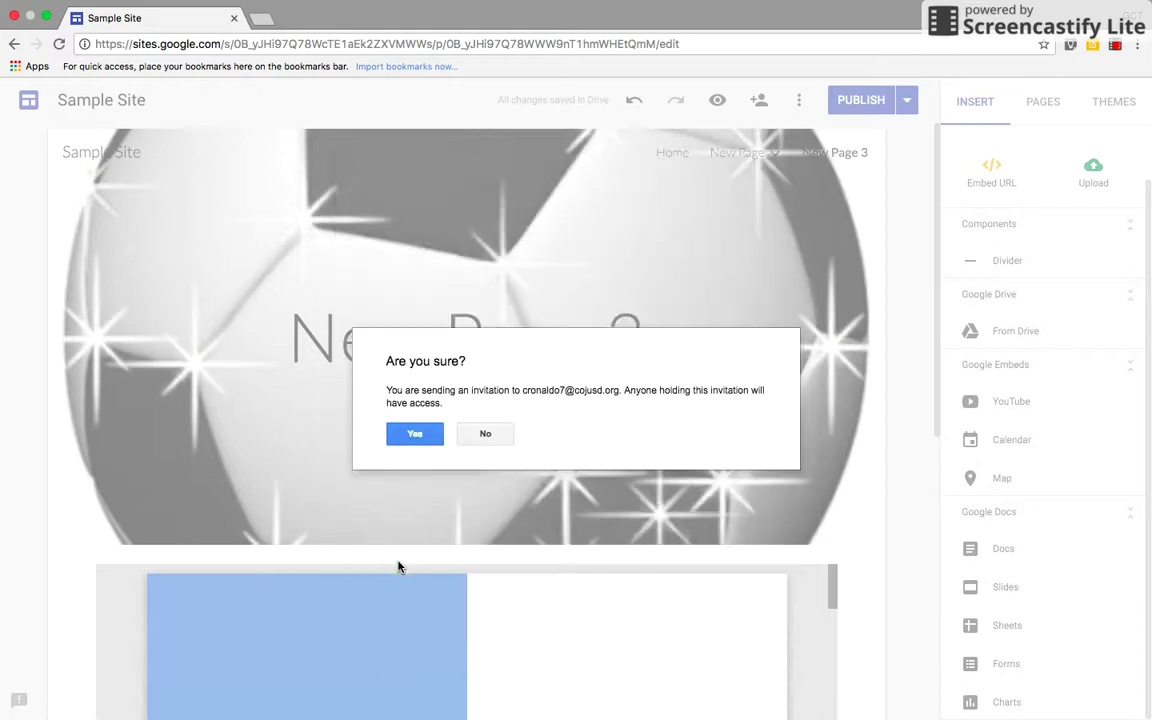
{"action": "left_click", "coordinate": [428, 432]}
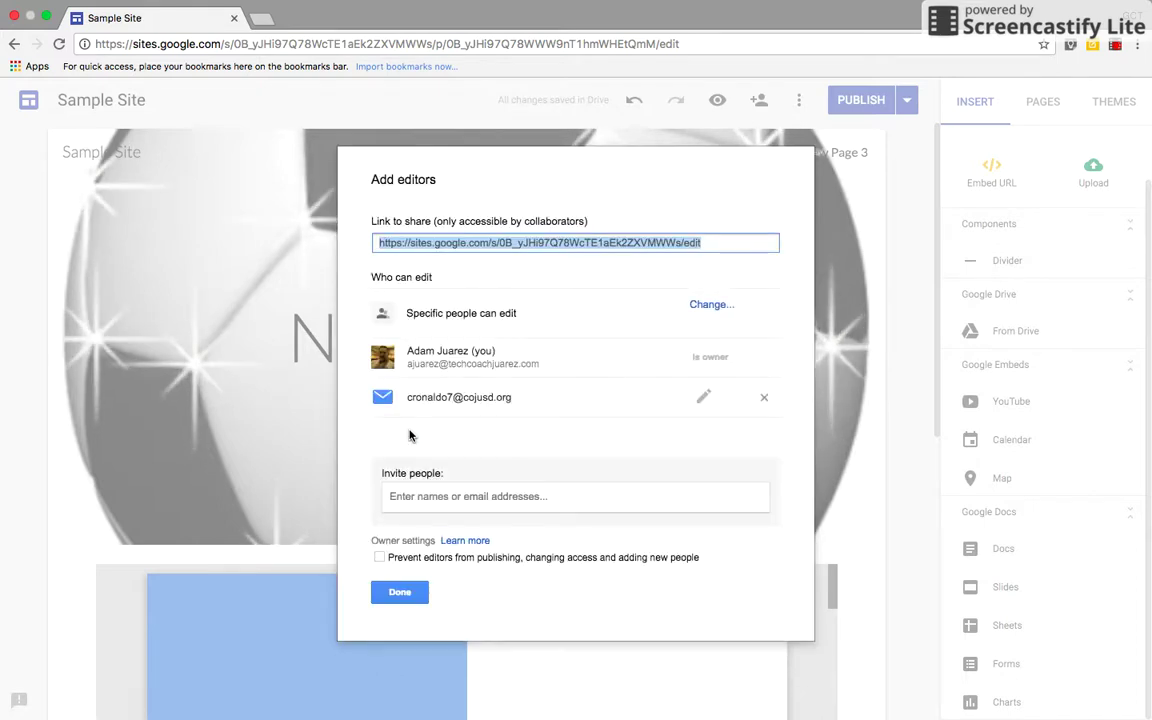
{"action": "left_click", "coordinate": [400, 591]}
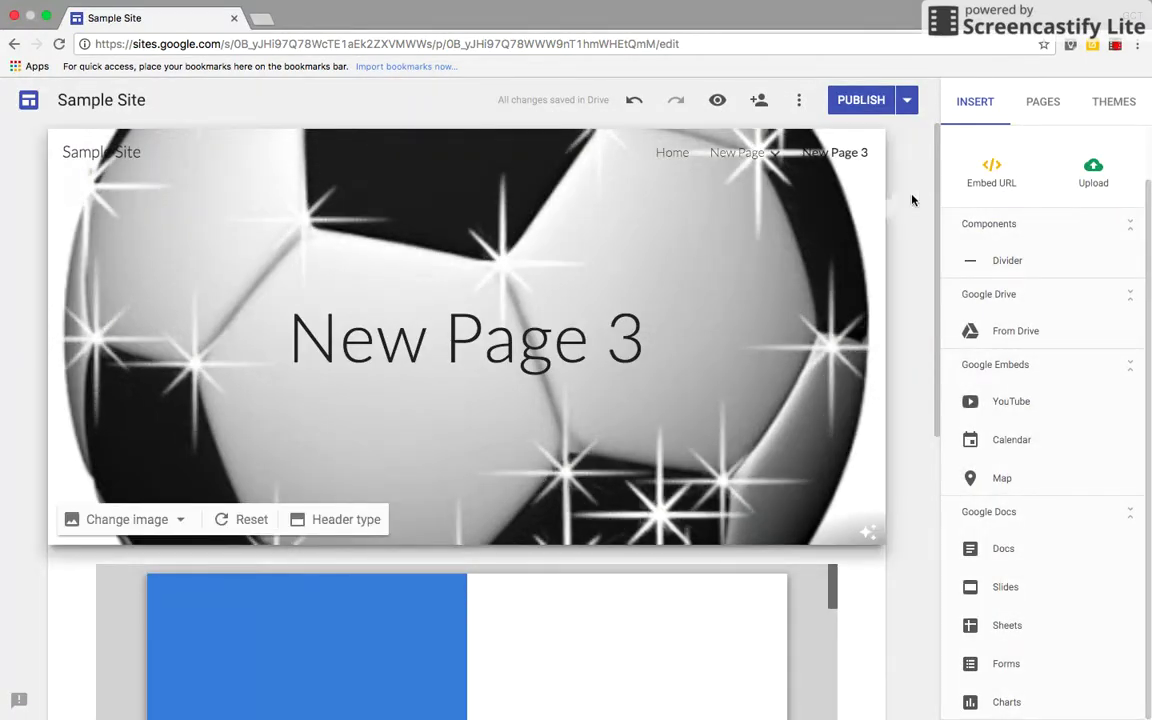
{"action": "left_click", "coordinate": [799, 100]}
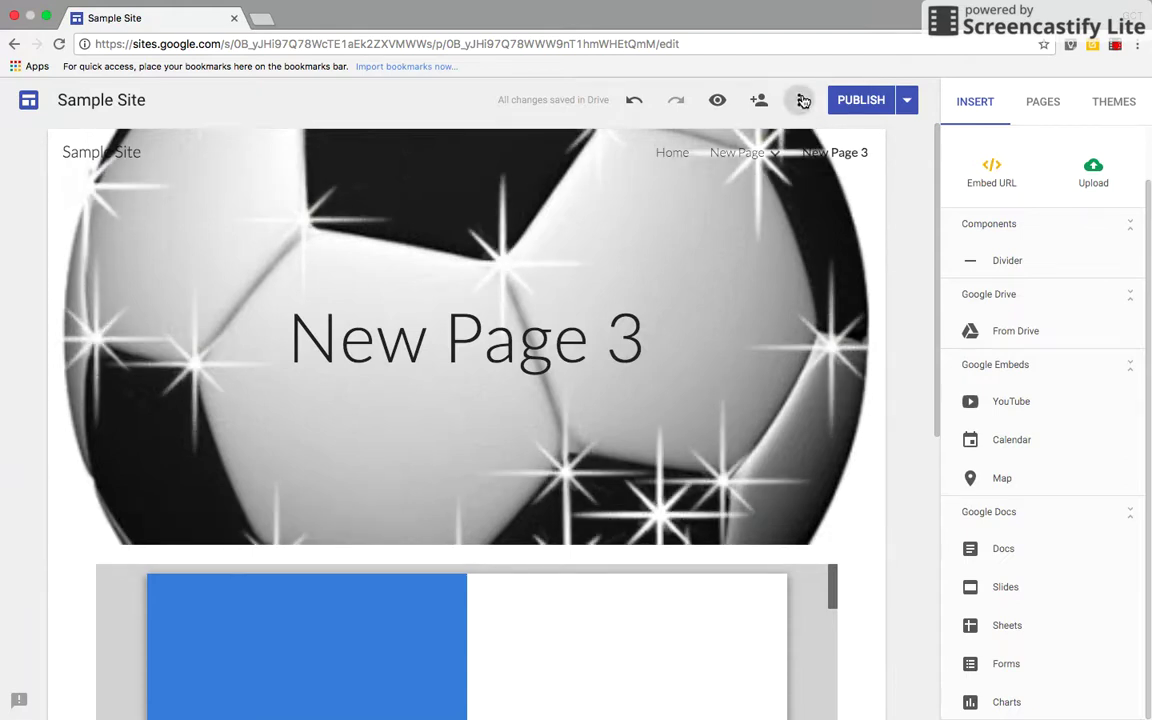
{"action": "left_click", "coordinate": [907, 290]}
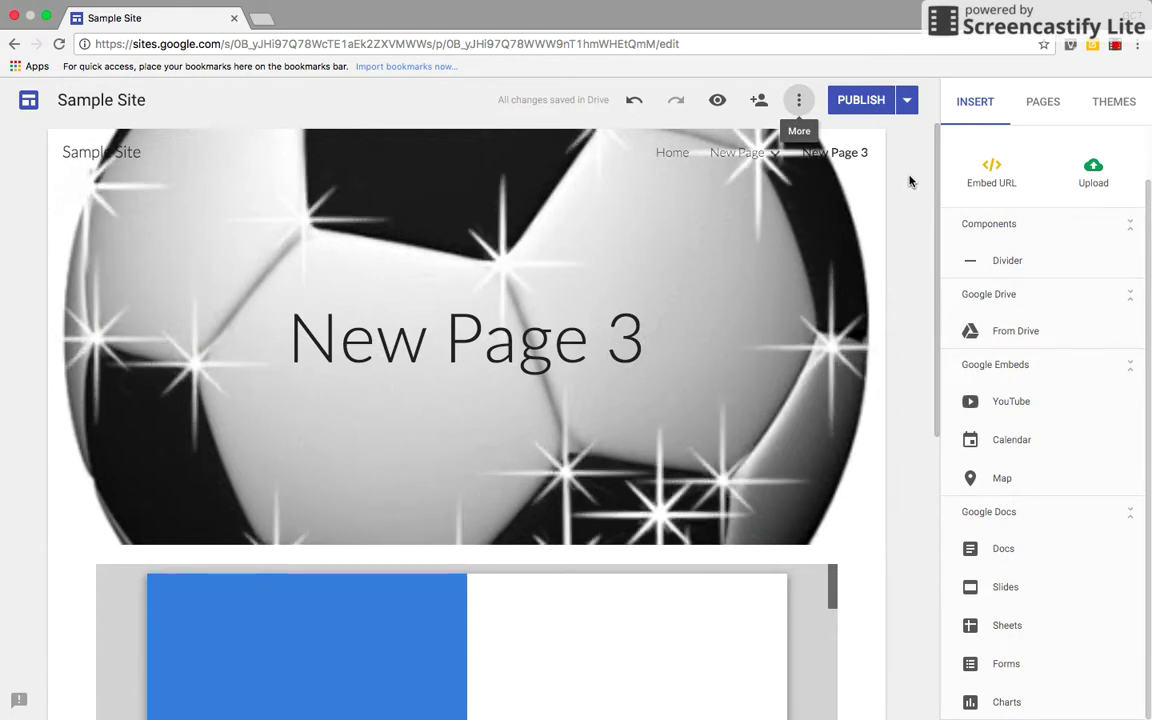
{"action": "left_click", "coordinate": [800, 105]}
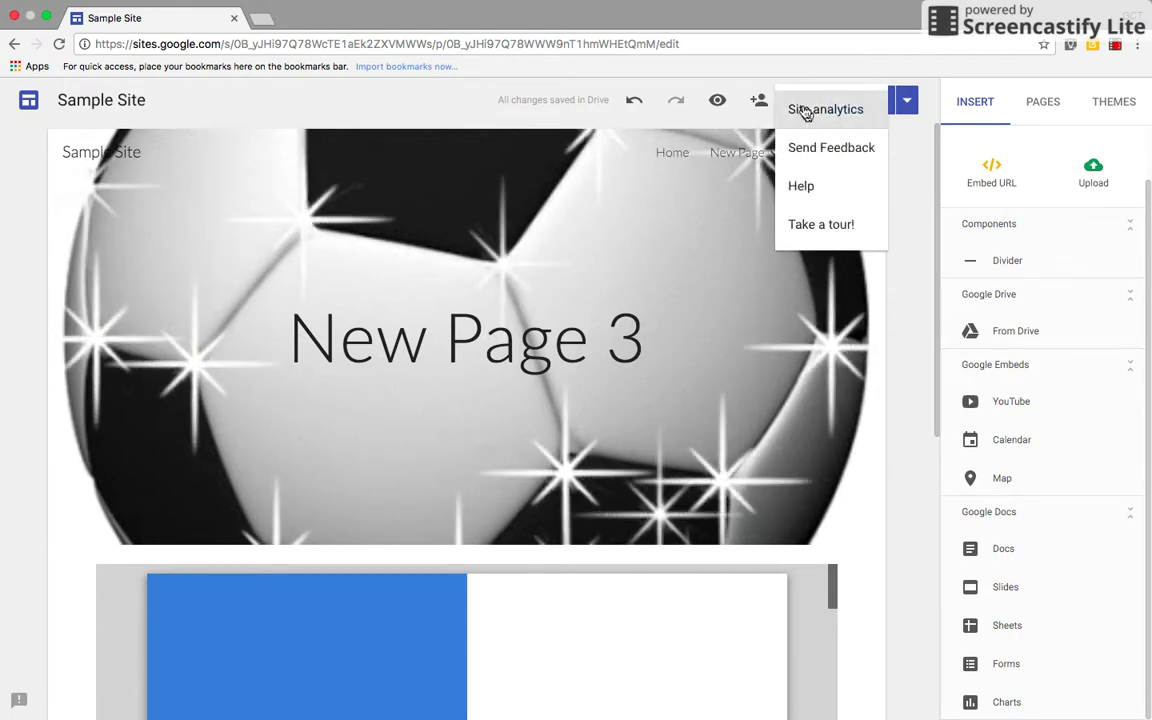
{"action": "left_click", "coordinate": [911, 214]}
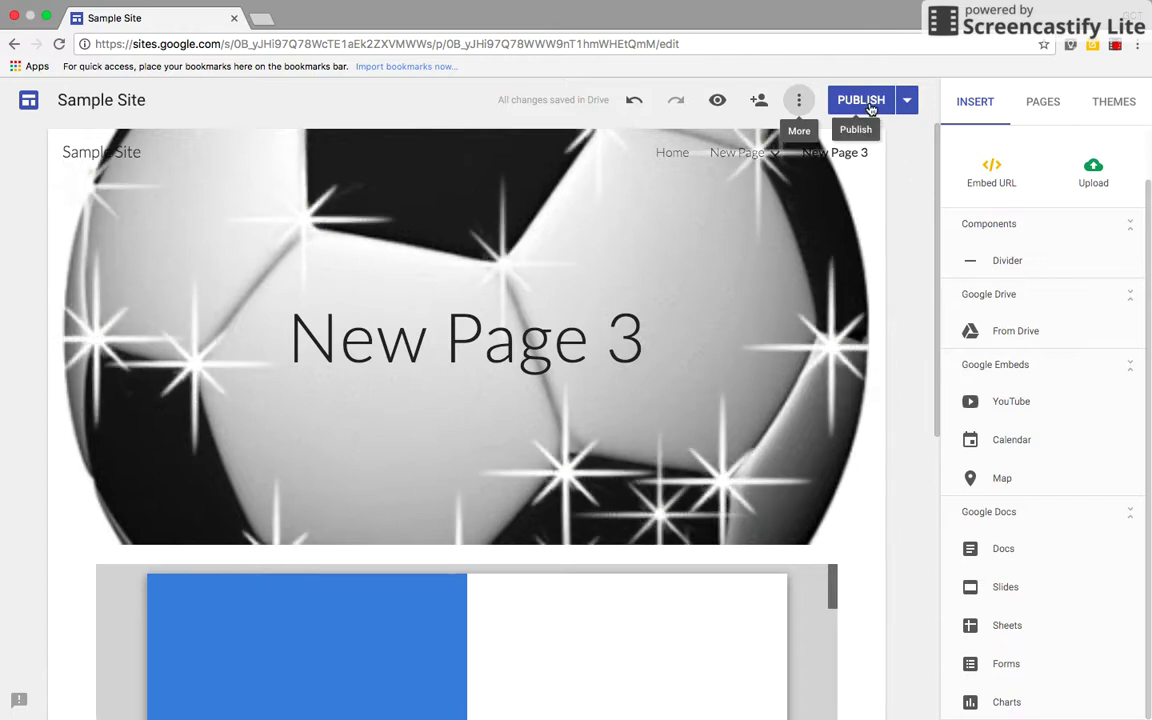
{"action": "left_click", "coordinate": [908, 104]}
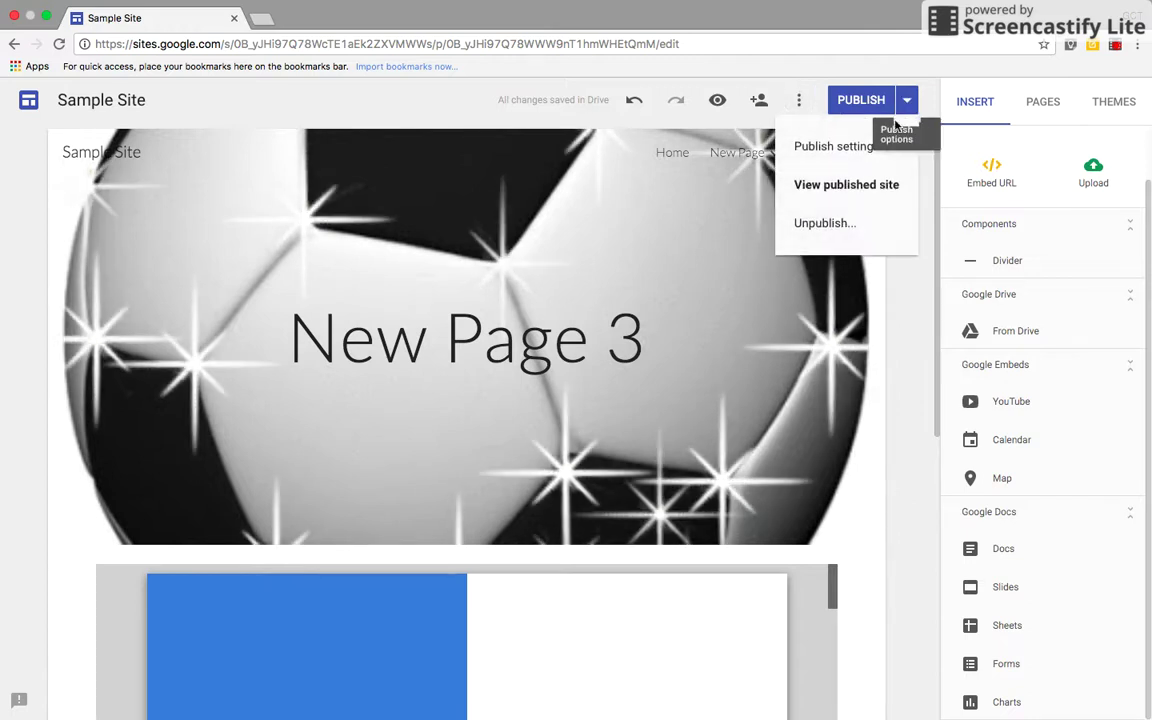
Open the published site in a new tab, go to Home, and select its /samplesite/home address.
{"action": "left_click", "coordinate": [852, 185]}
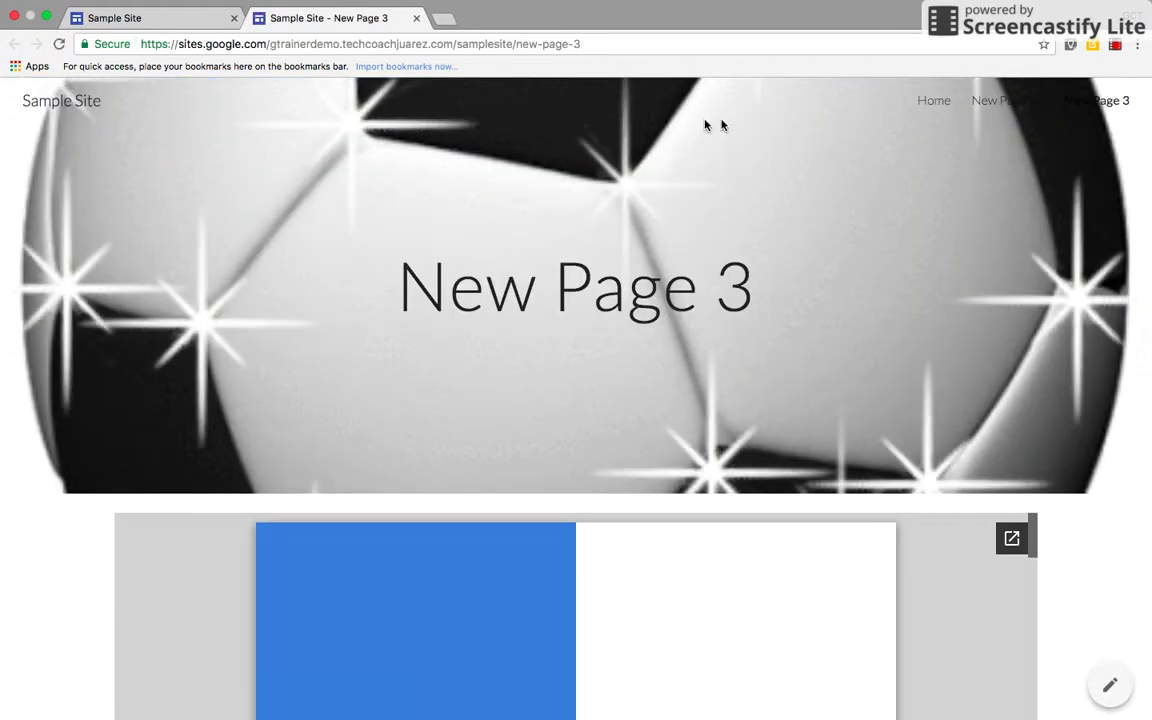
{"action": "left_click", "coordinate": [936, 106]}
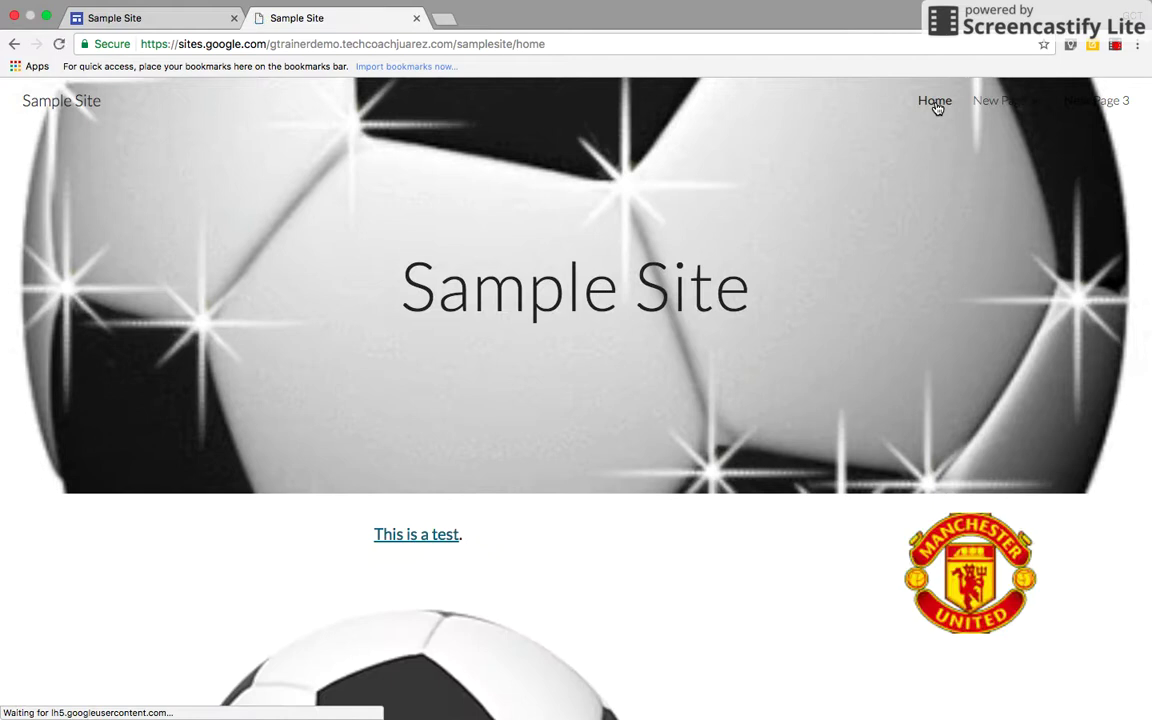
{"action": "left_click", "coordinate": [292, 45]}
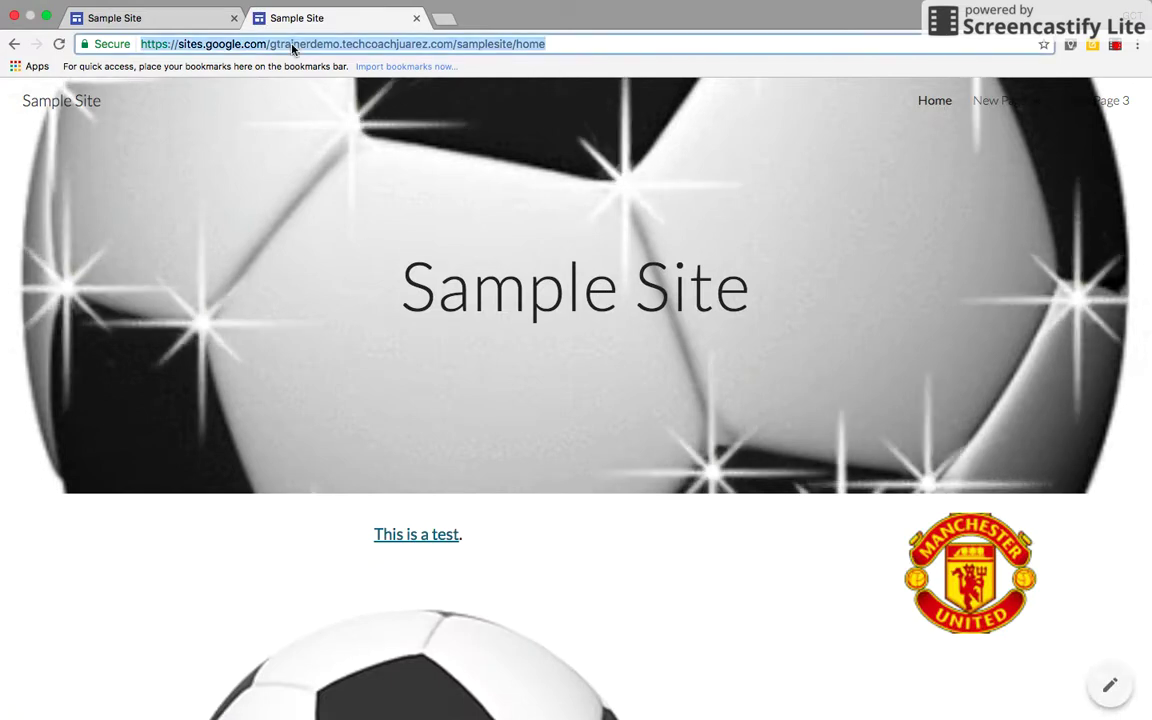